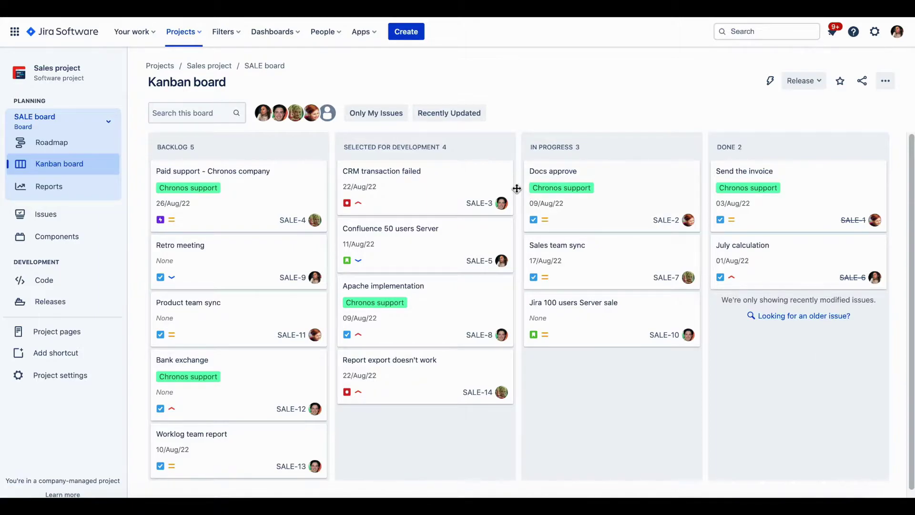
Start a new calendar in the Calendar app named 'Sales project'.
click(362, 32)
click(393, 77)
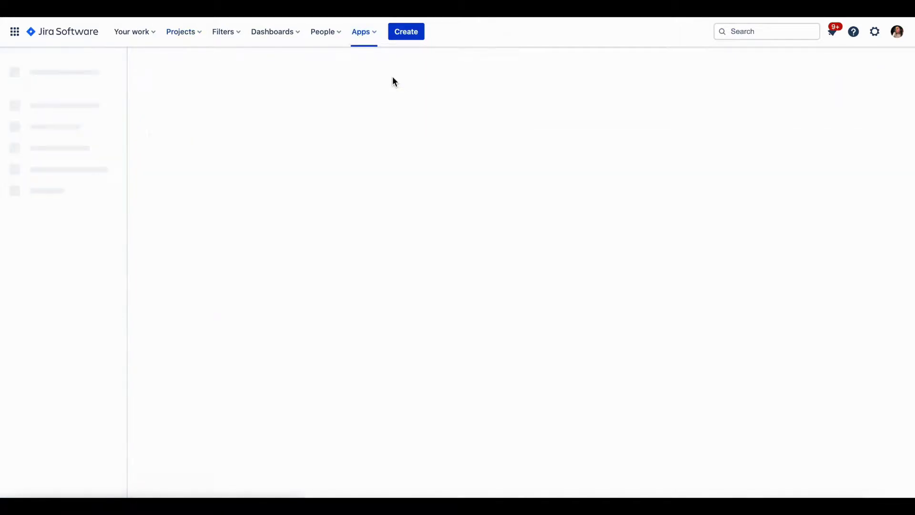
click(39, 79)
click(48, 113)
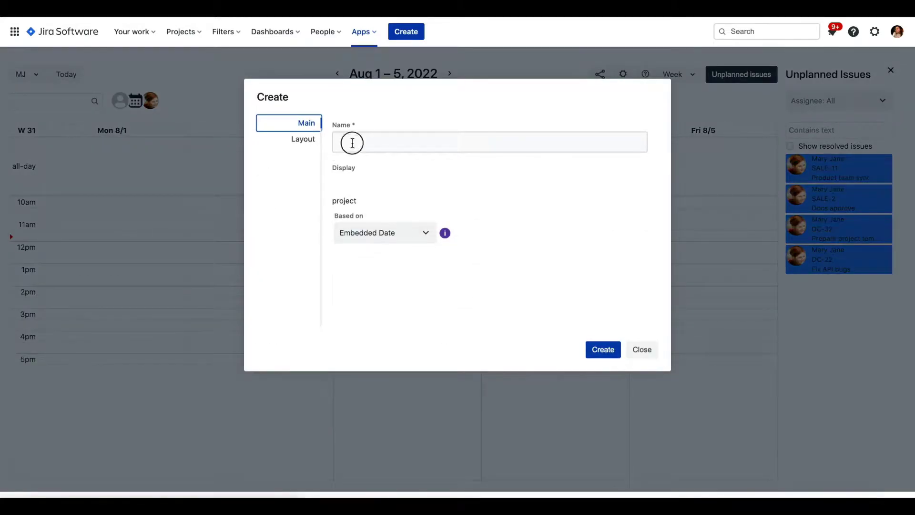
click(351, 142)
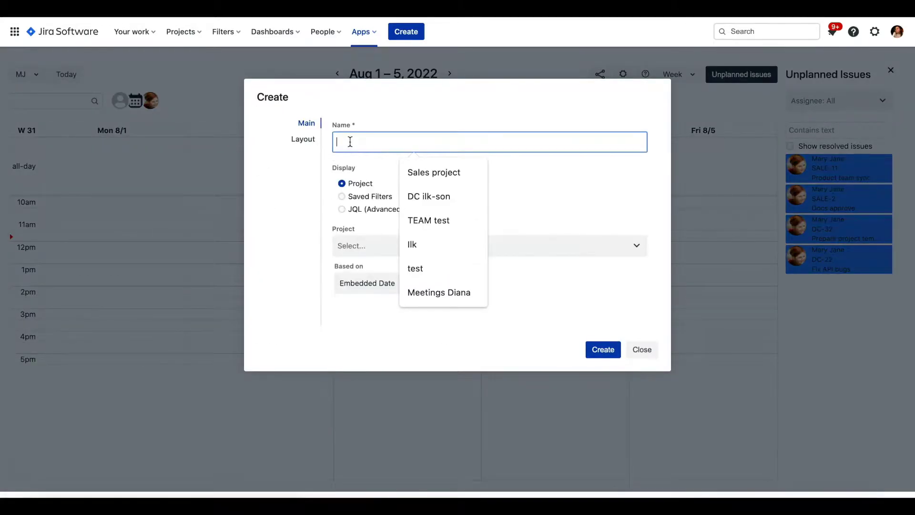
text(Sales project)
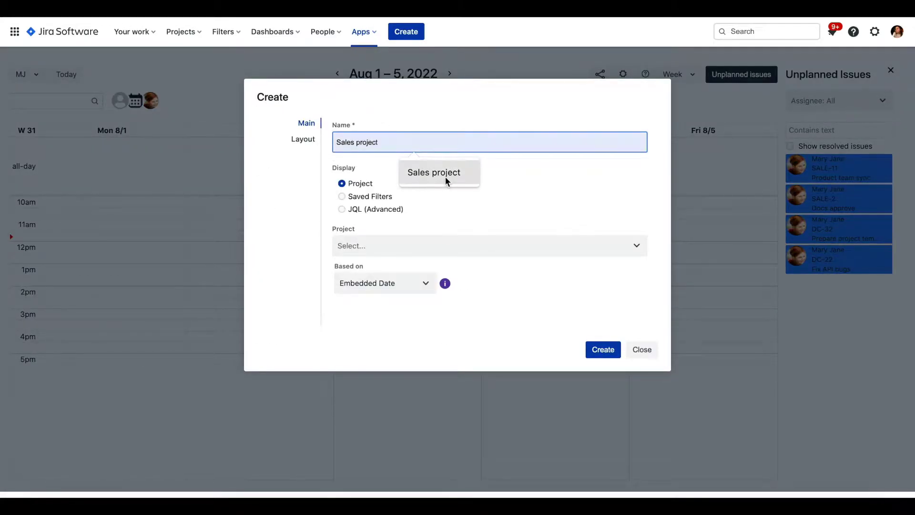
click(449, 176)
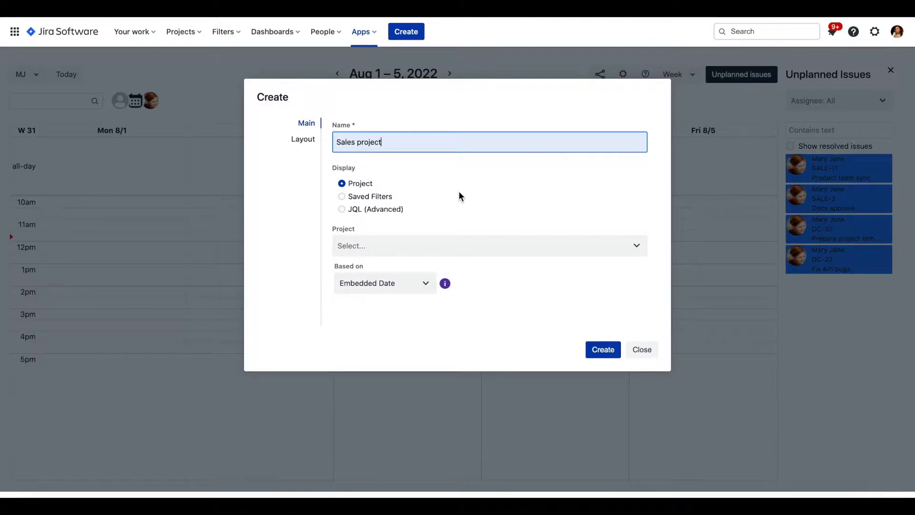
Source it from the Sales project (SALE), base it on due date, and create it.
click(622, 248)
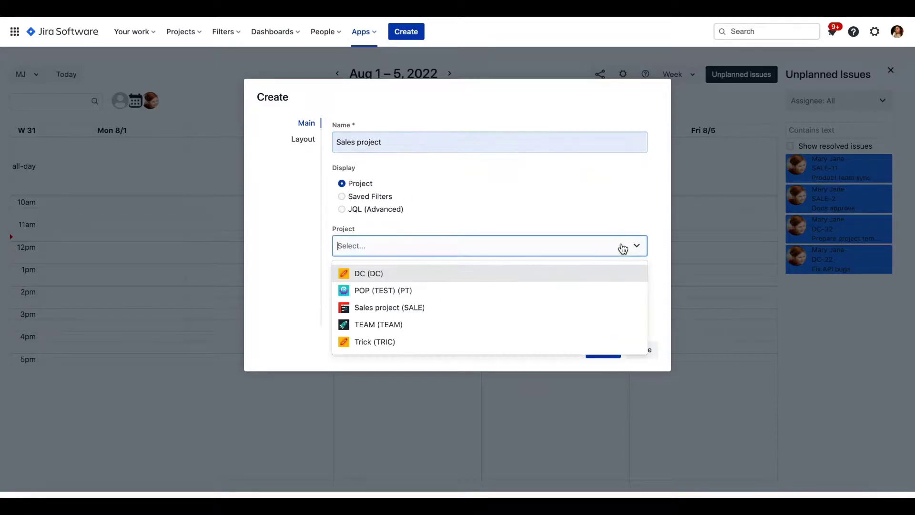
click(493, 309)
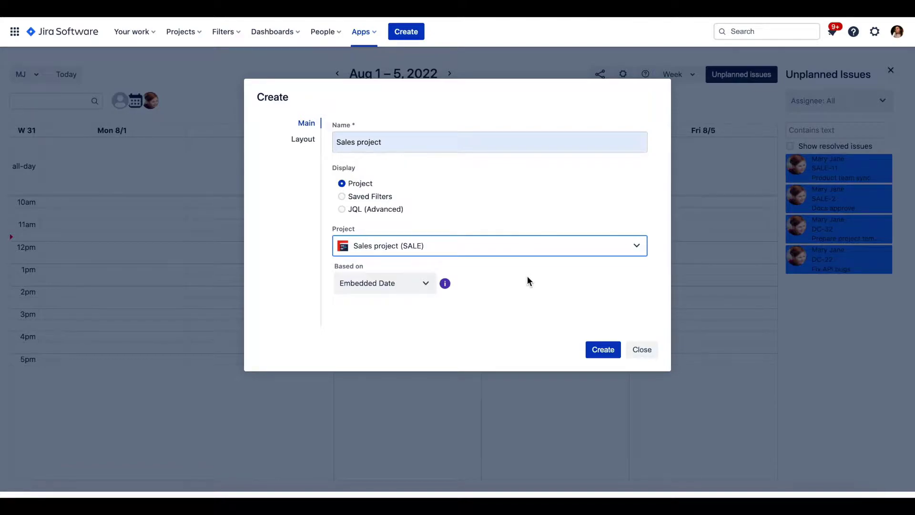
click(430, 285)
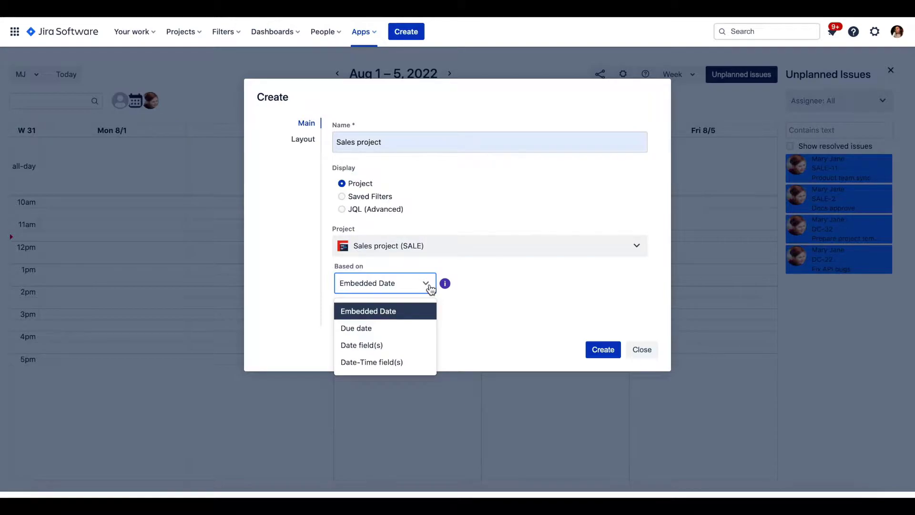
click(409, 328)
click(594, 355)
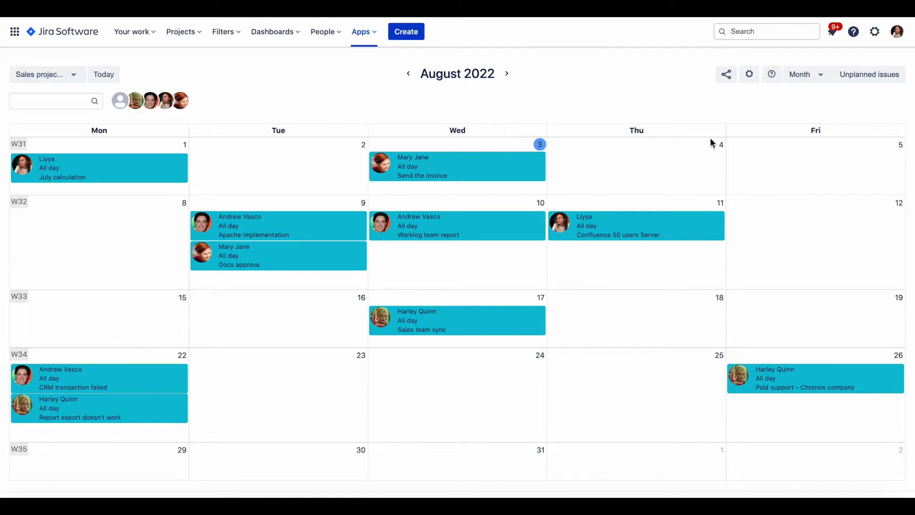
Show the Unplanned issues panel, preview the Worklog team report issue, and reach the Layout settings.
click(850, 77)
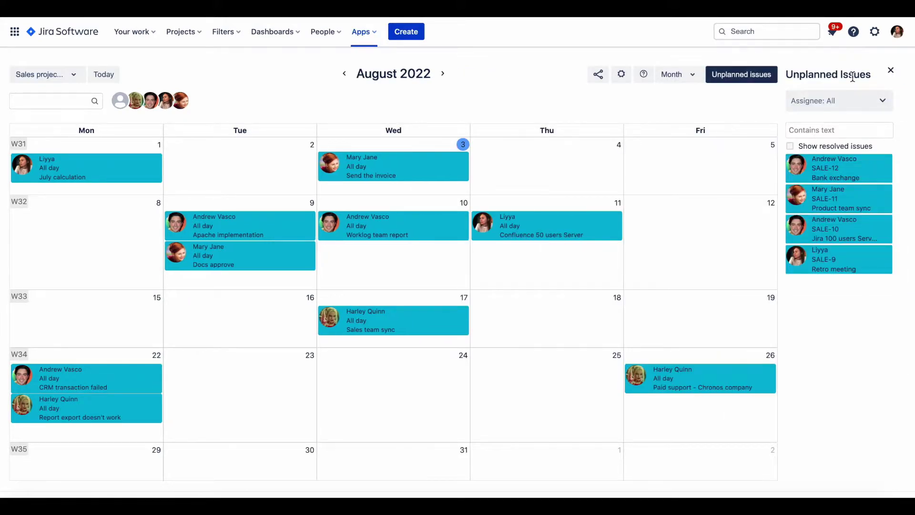
click(422, 228)
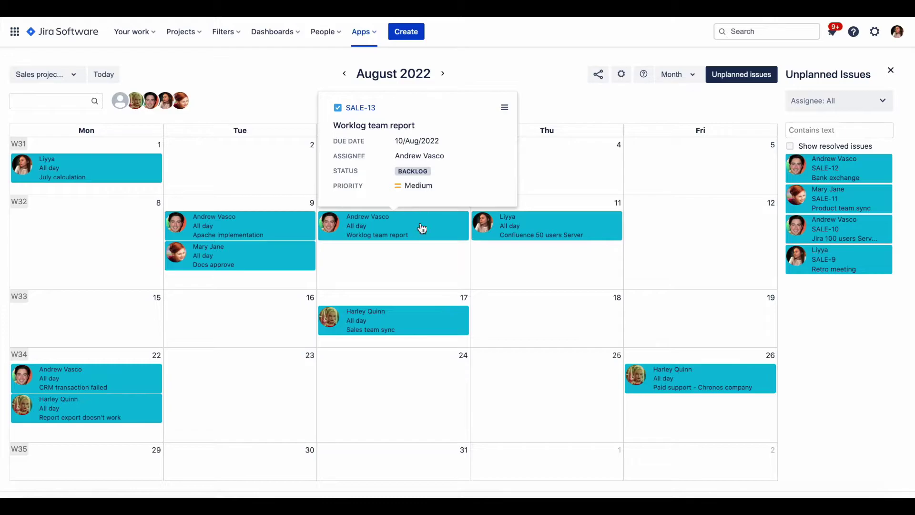
click(624, 79)
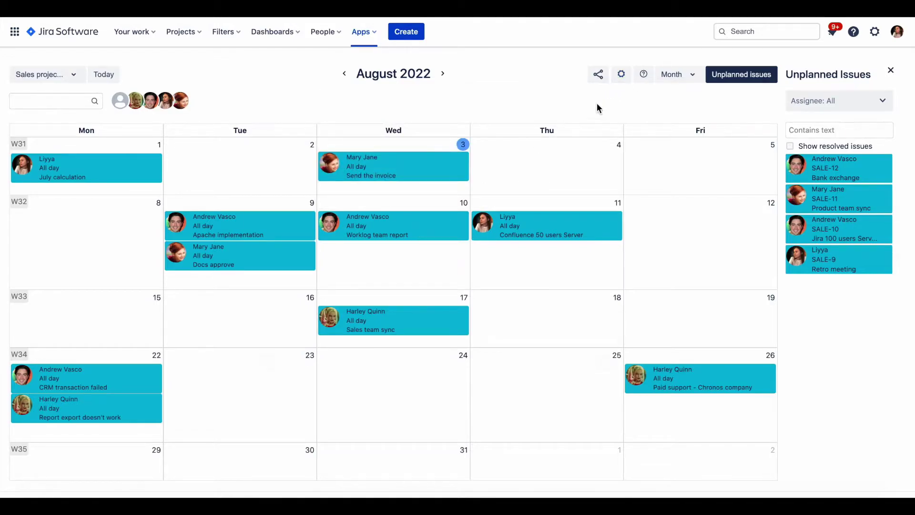
scroll(577, 257, down, 3)
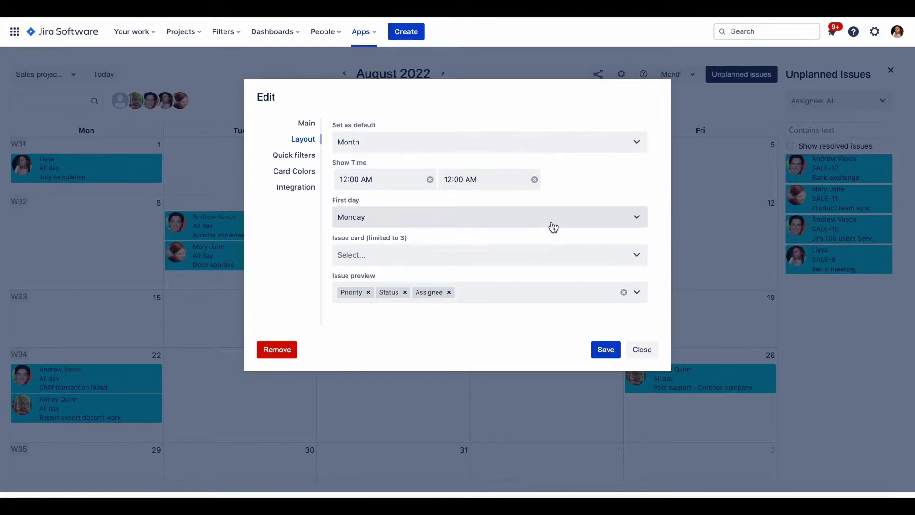
Set the issue card fields to Status, Issue Key and Issue Type.
click(525, 256)
text(sta)
click(511, 280)
text(ke)
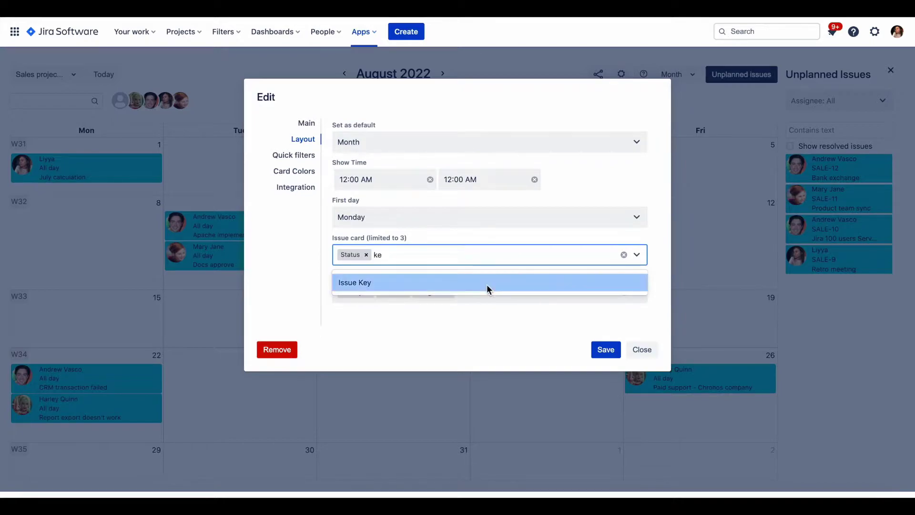
click(487, 284)
text(typ)
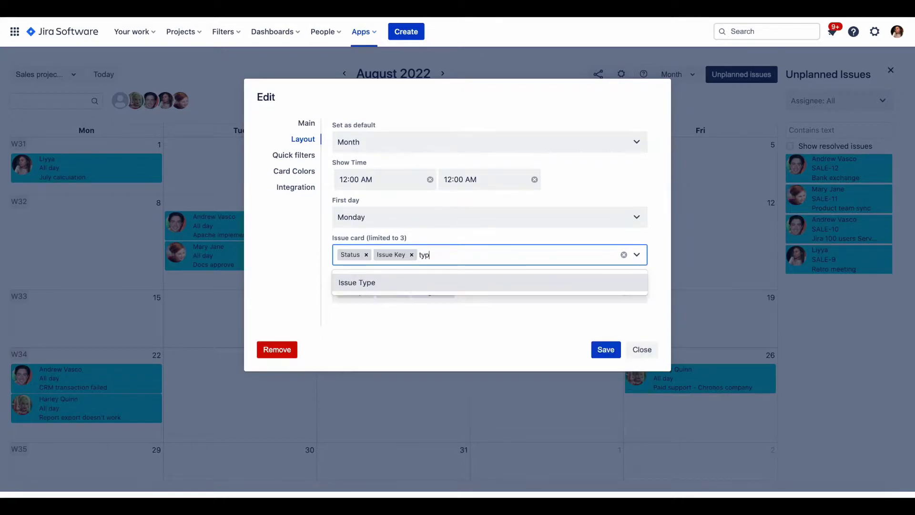
click(508, 282)
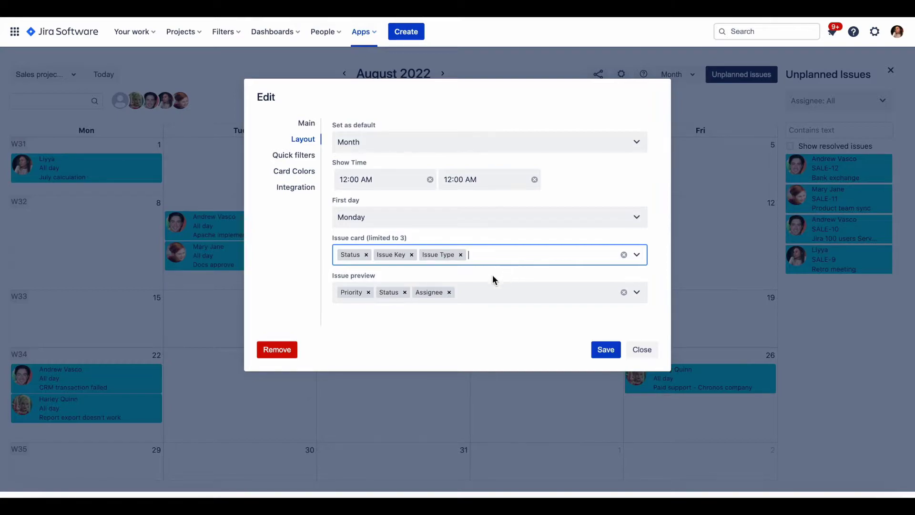
Replace Status and Assignee in the issue preview with Reporter and Labels, then save.
click(404, 292)
click(410, 292)
text(rep)
click(404, 319)
text(la)
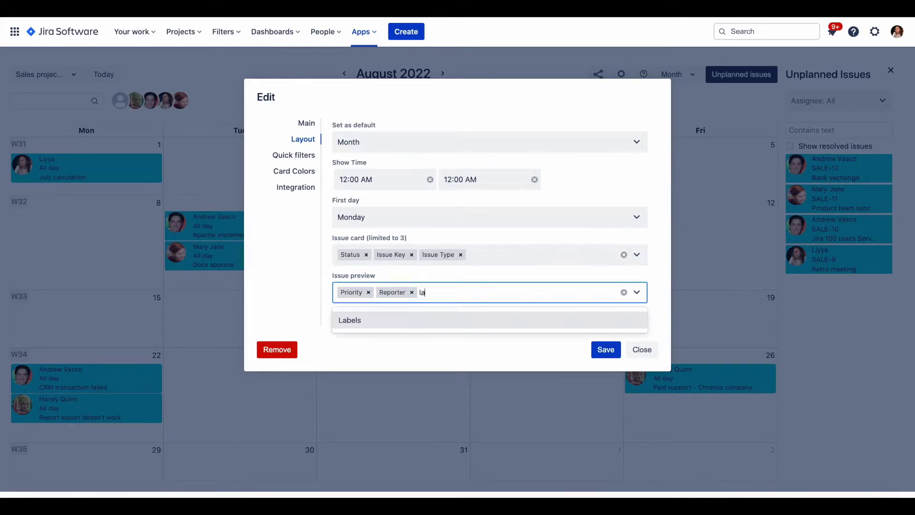
click(411, 321)
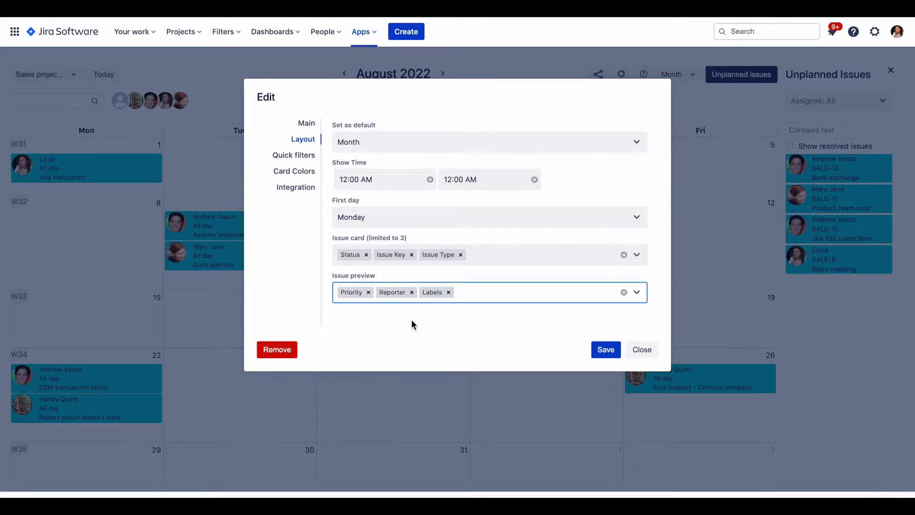
click(606, 351)
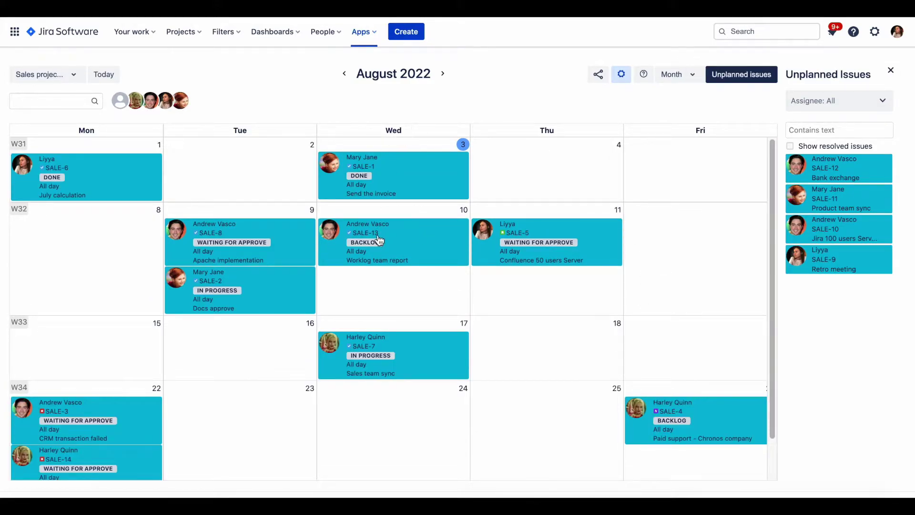
In Card Colors, add a red card colour rule for priority = High.
mouse_move(418, 247)
click(621, 74)
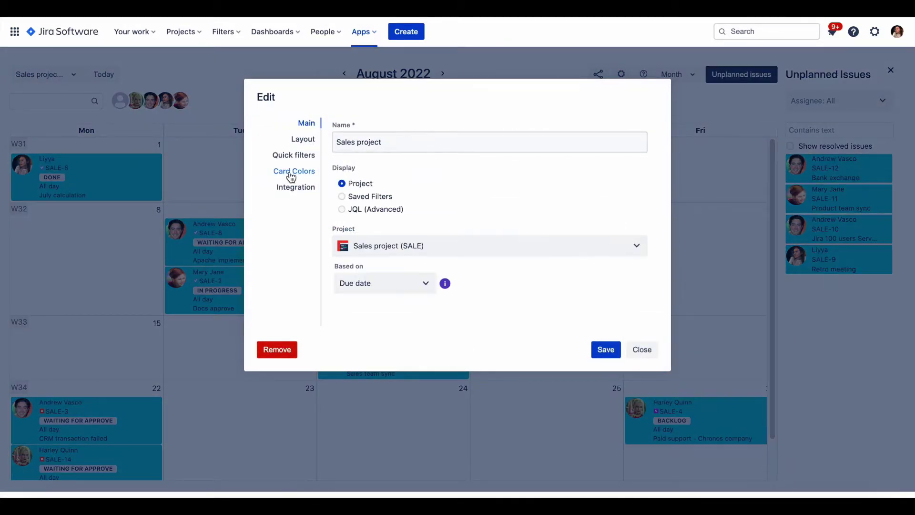
click(290, 175)
click(443, 162)
text(pri)
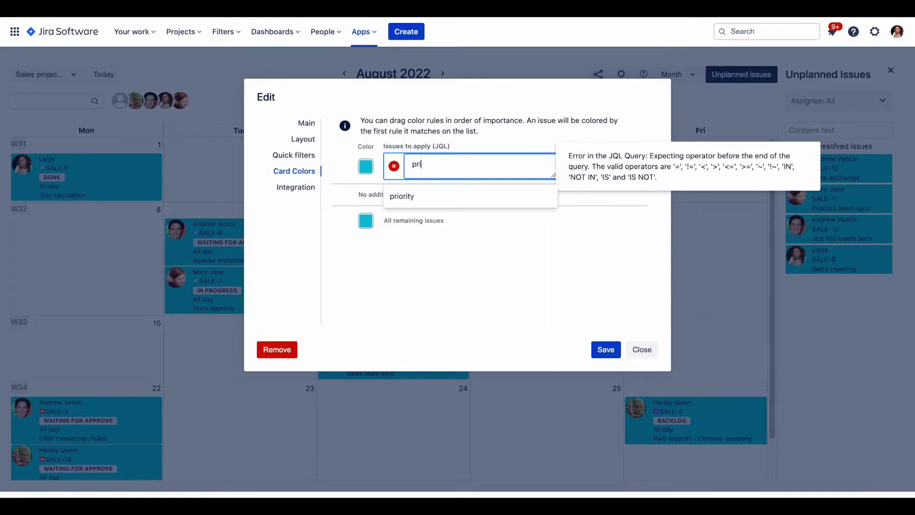
click(418, 208)
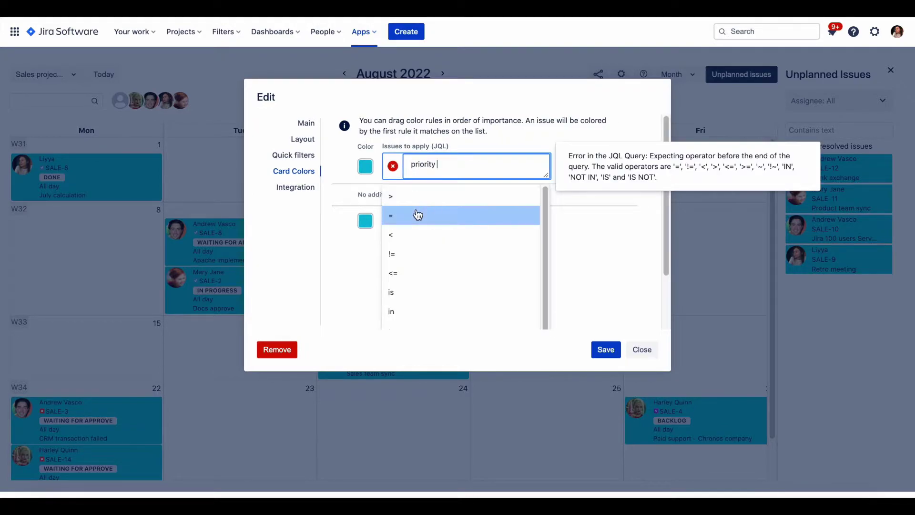
click(417, 211)
click(399, 196)
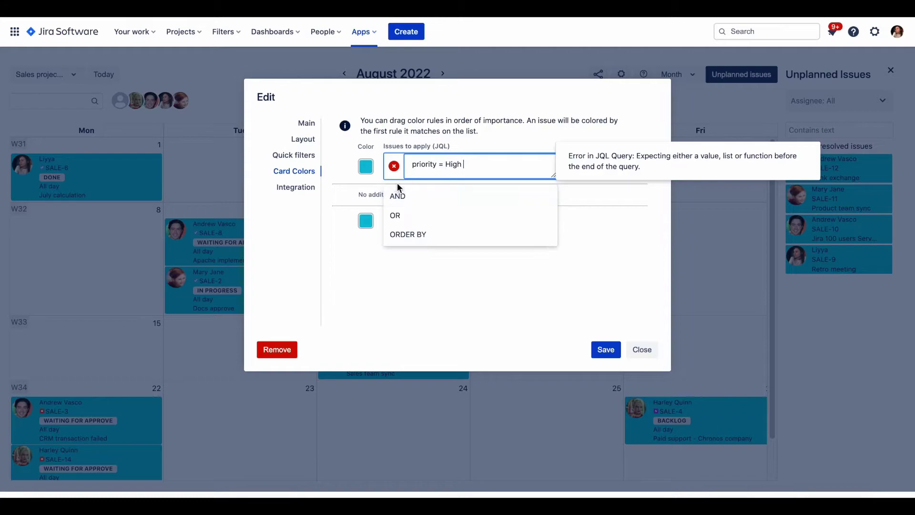
click(367, 167)
click(374, 189)
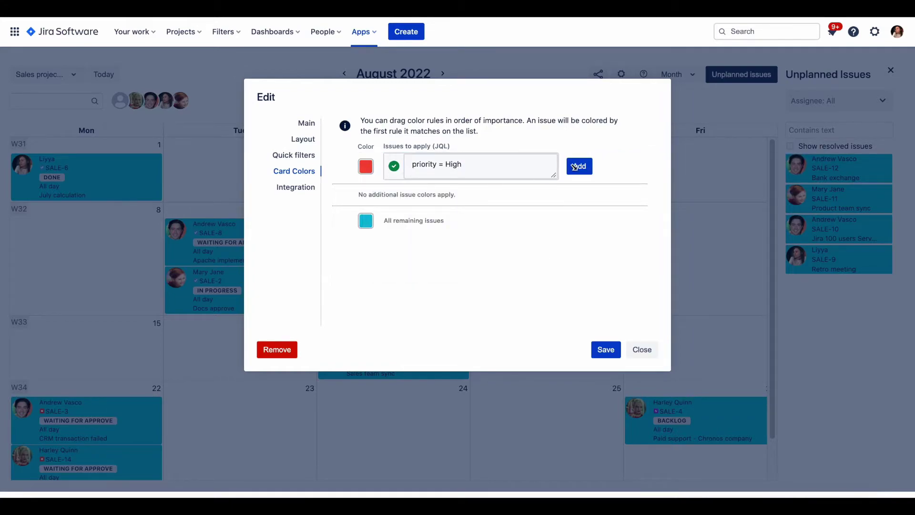
click(577, 167)
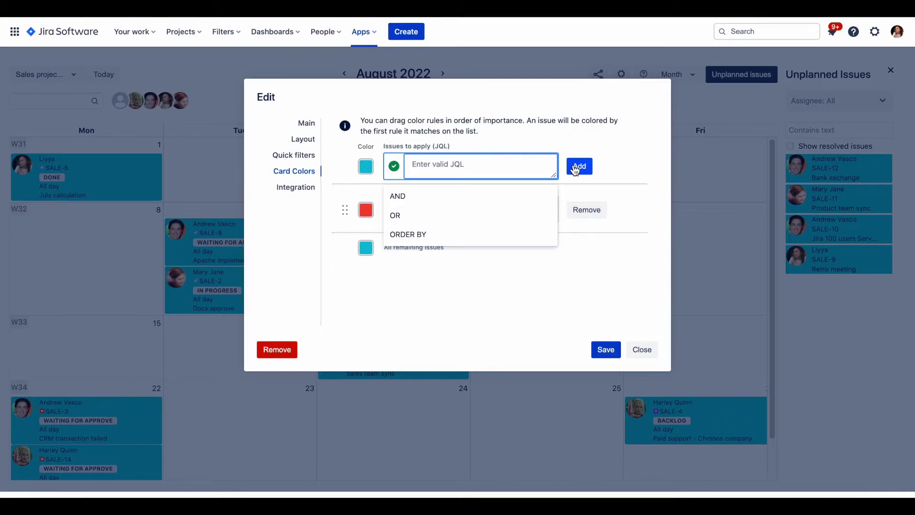
Add a pink card colour rule for labels = dev.
text(labels)
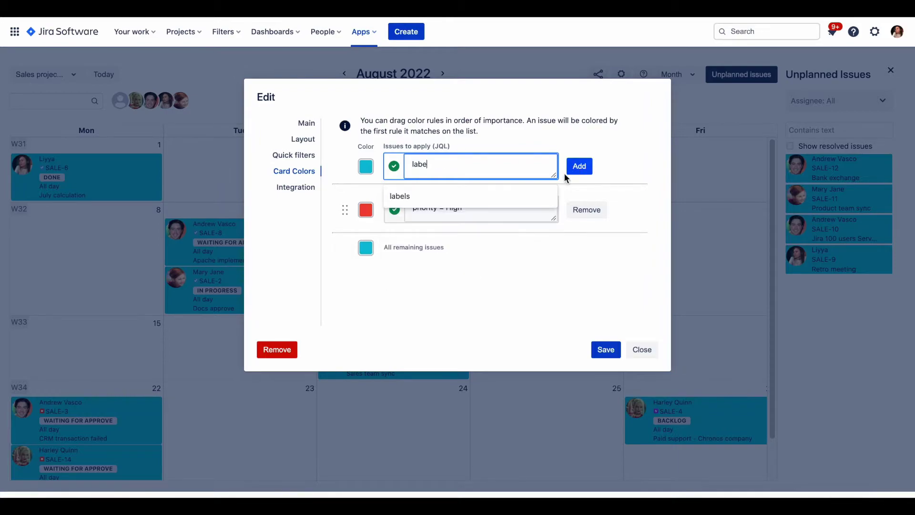
click(514, 195)
click(469, 197)
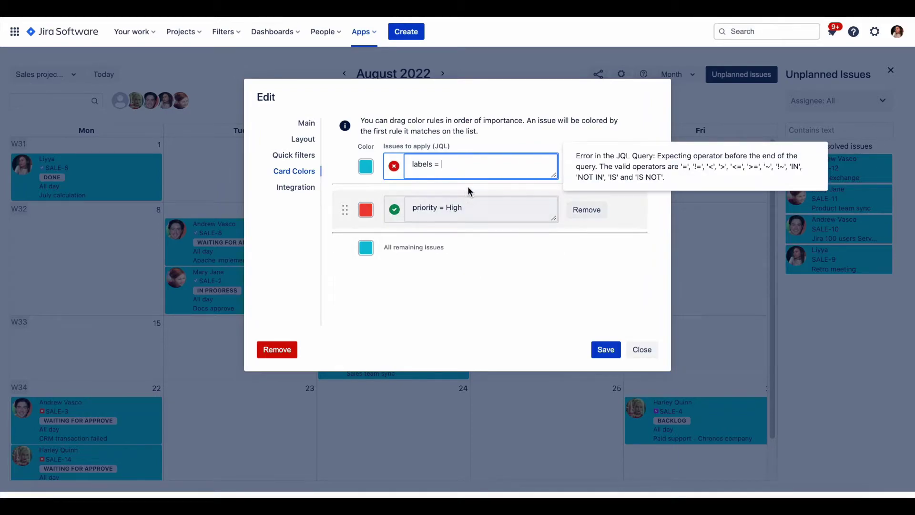
click(461, 196)
click(365, 166)
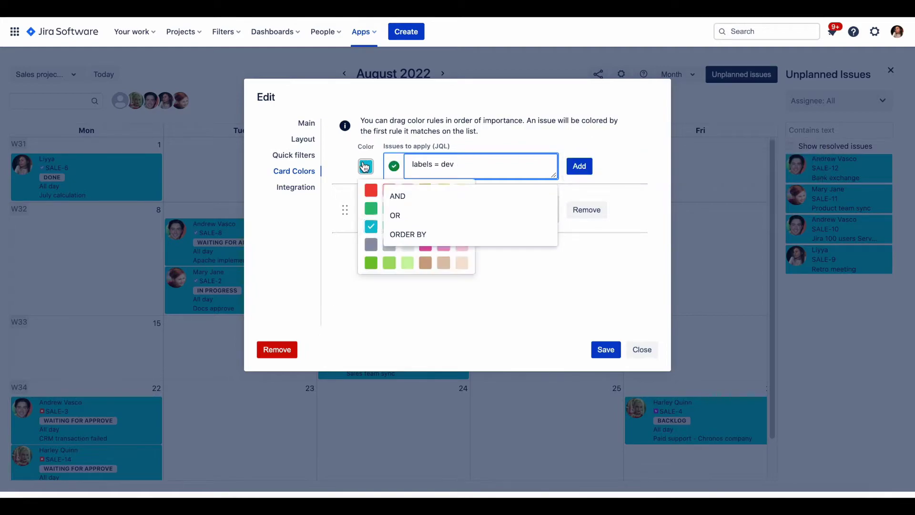
click(577, 166)
Add a green card colour rule for labels = host.
text(l)
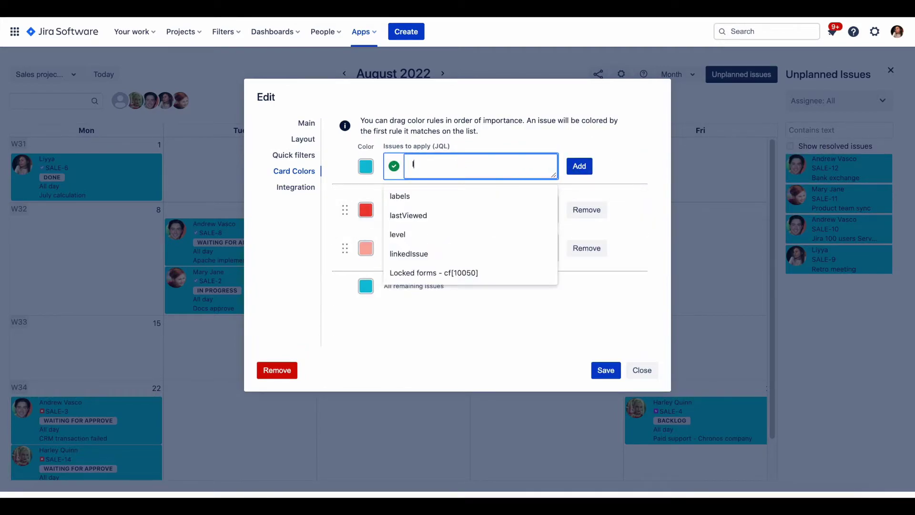
click(479, 197)
click(479, 197)
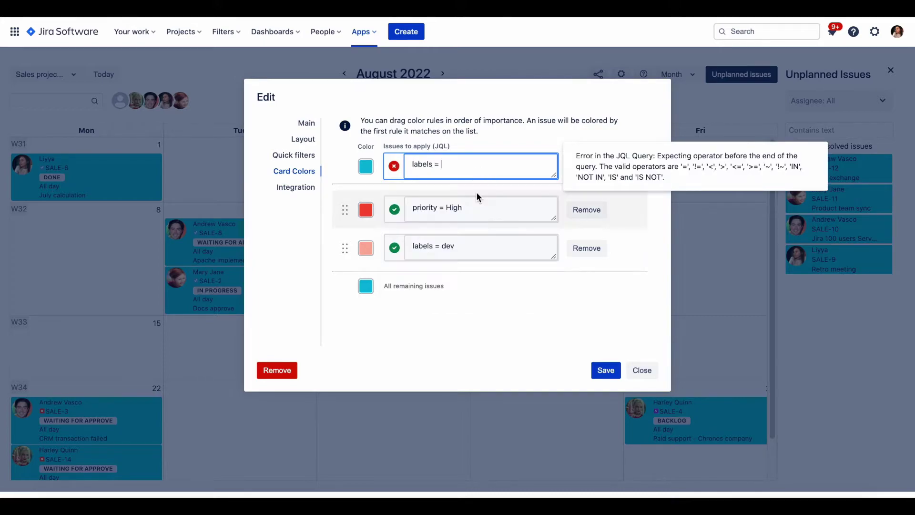
click(450, 215)
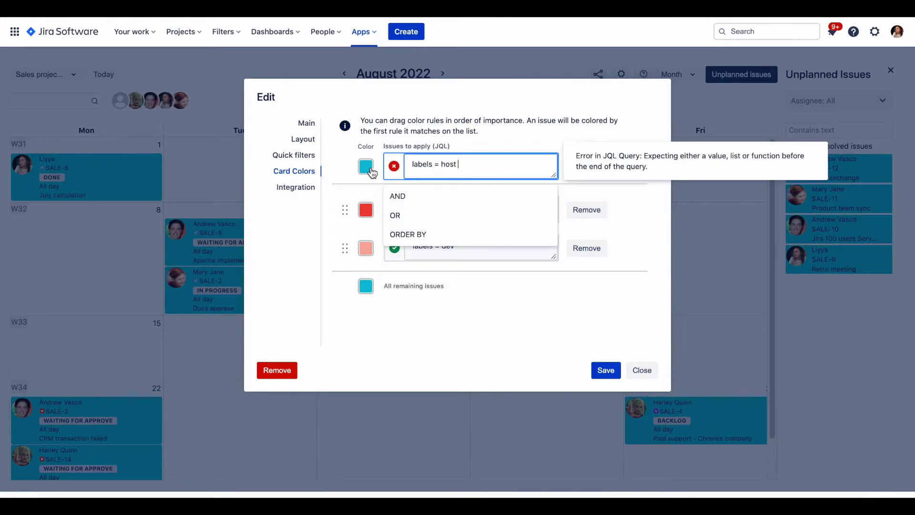
click(366, 166)
click(371, 263)
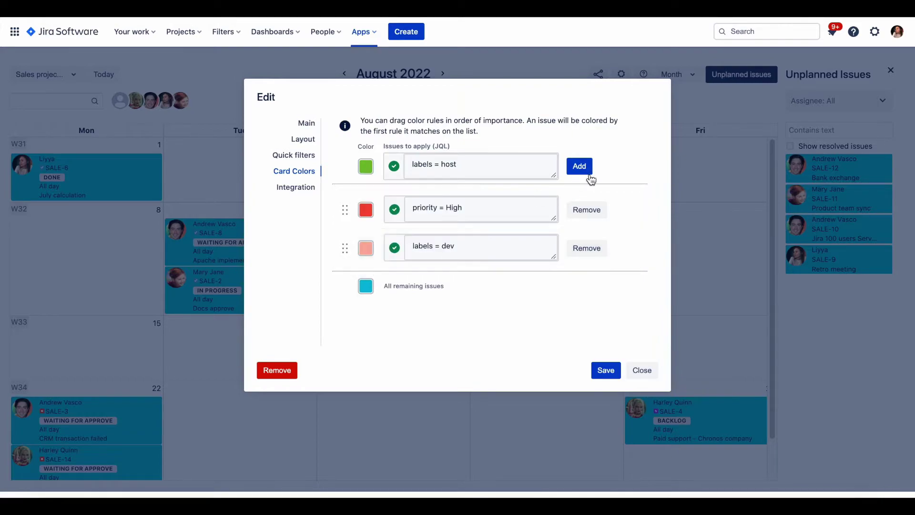
click(578, 169)
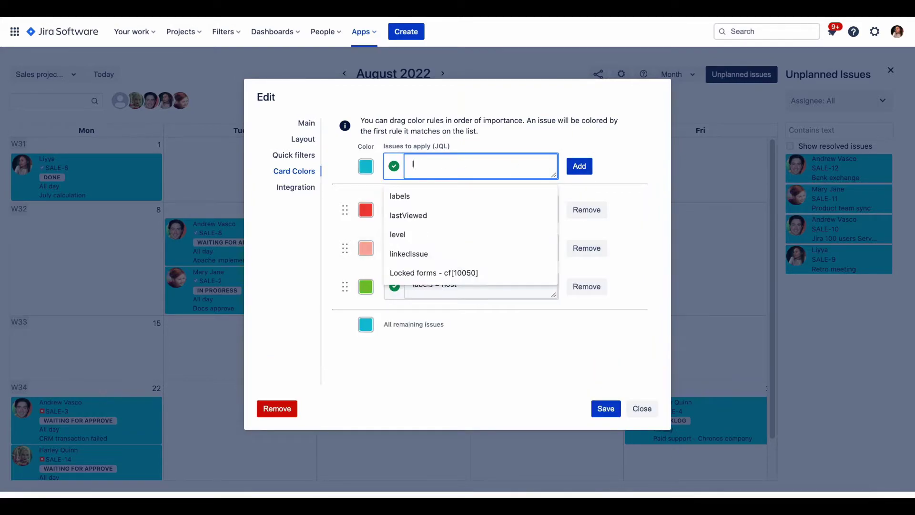
Add a purple card colour rule for labels = sale and save the rules.
click(472, 199)
click(459, 198)
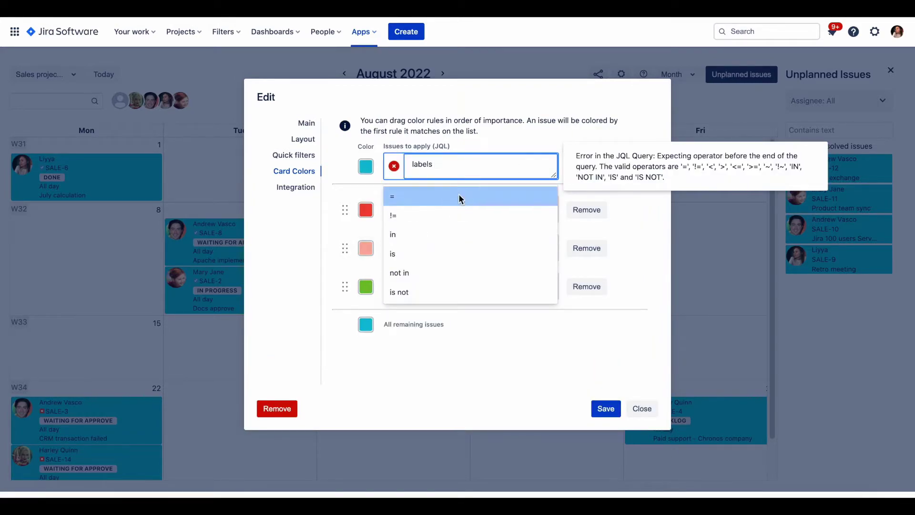
click(432, 238)
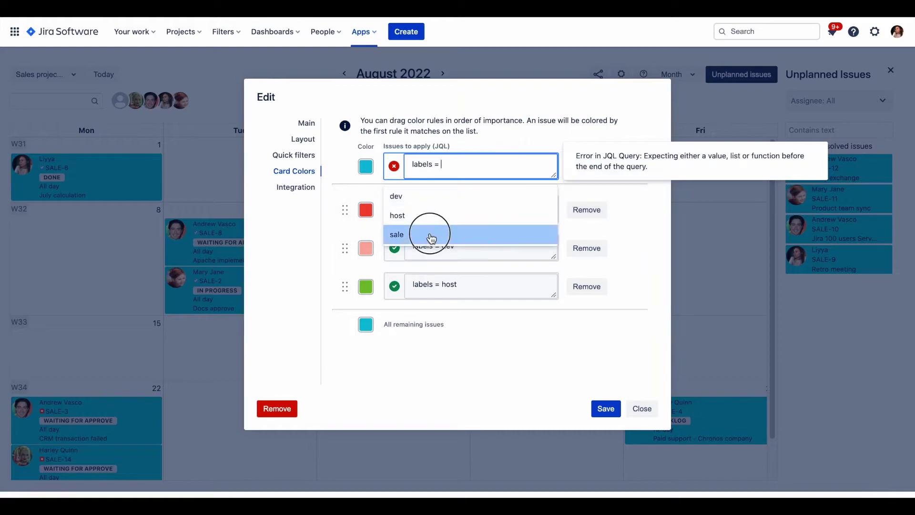
click(366, 166)
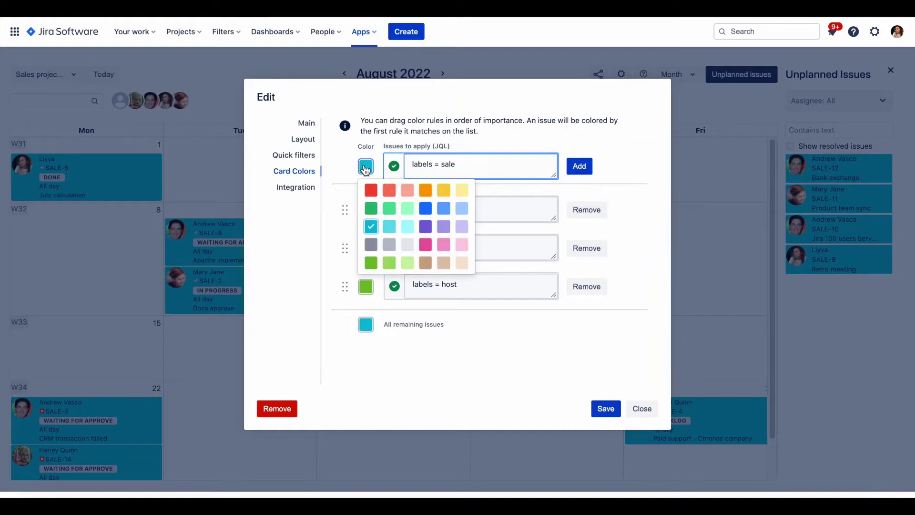
click(426, 226)
click(579, 167)
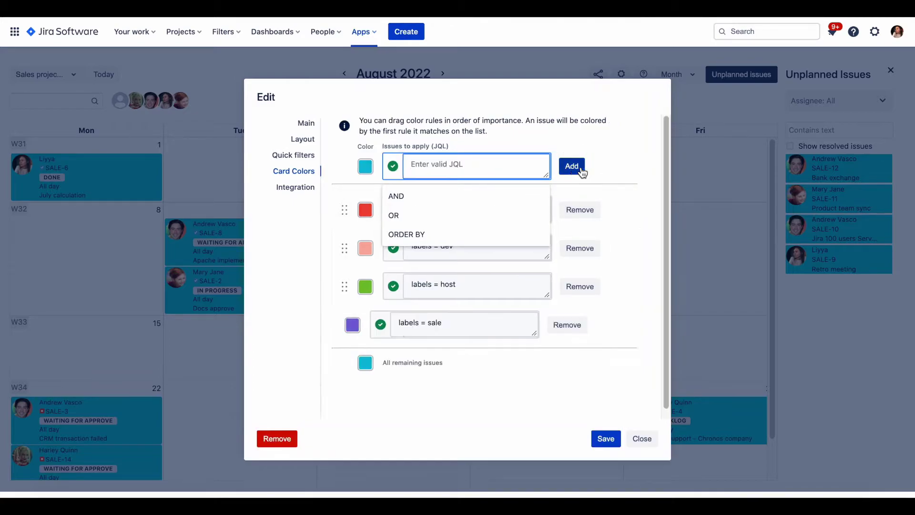
click(606, 403)
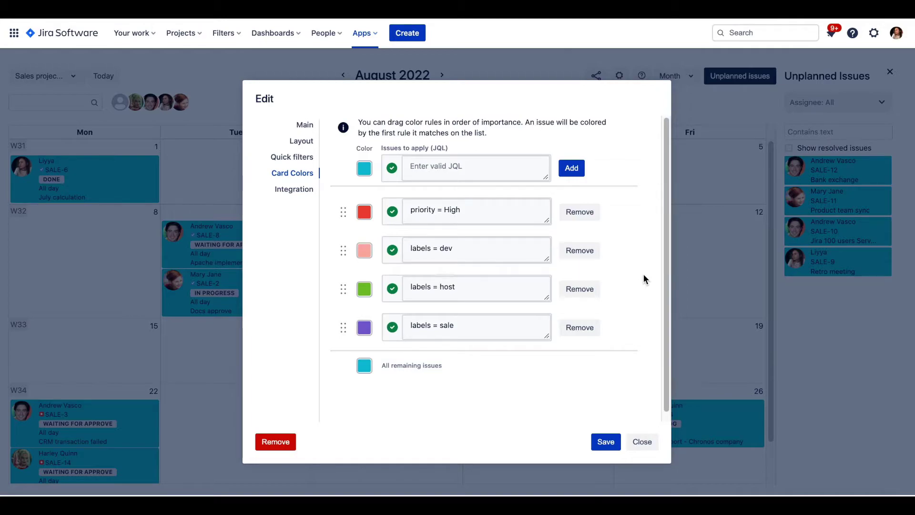
mouse_move(346, 212)
mouse_down()
mouse_move(342, 253)
mouse_move(341, 212)
mouse_up()
click(604, 443)
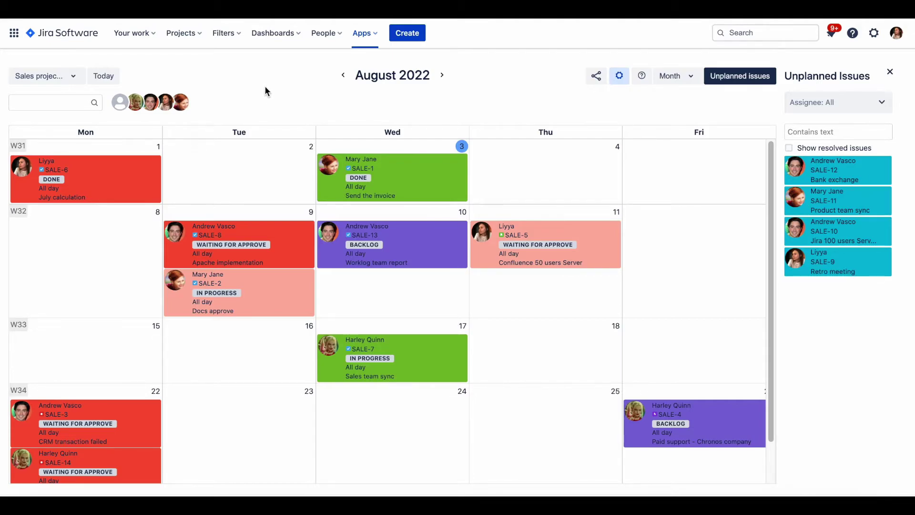
Add and save an 'Overdued' quick filter with JQL Duedate < now() and status not in (closed, resolved).
click(620, 76)
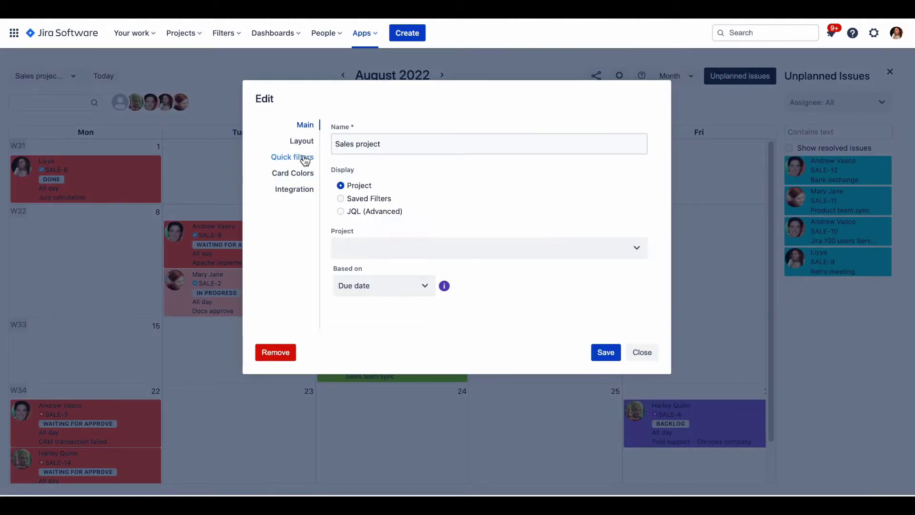
click(305, 160)
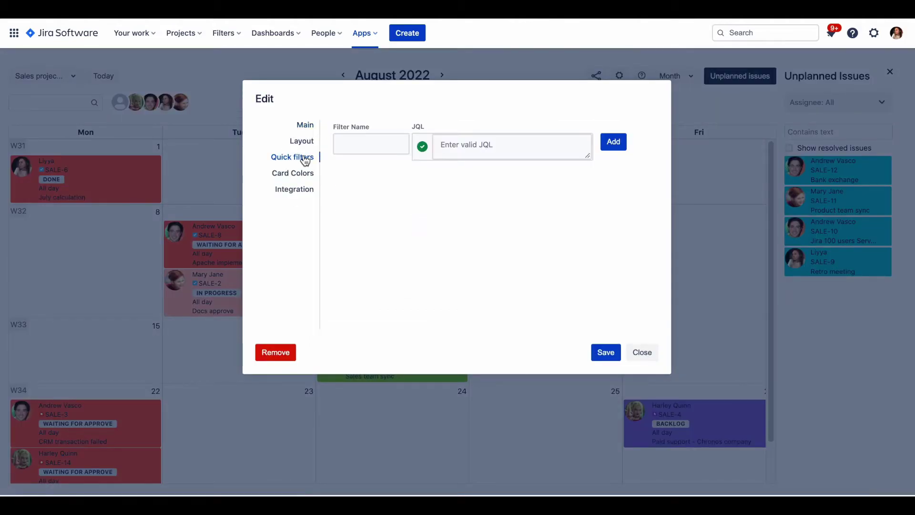
click(387, 142)
text(Overdued)
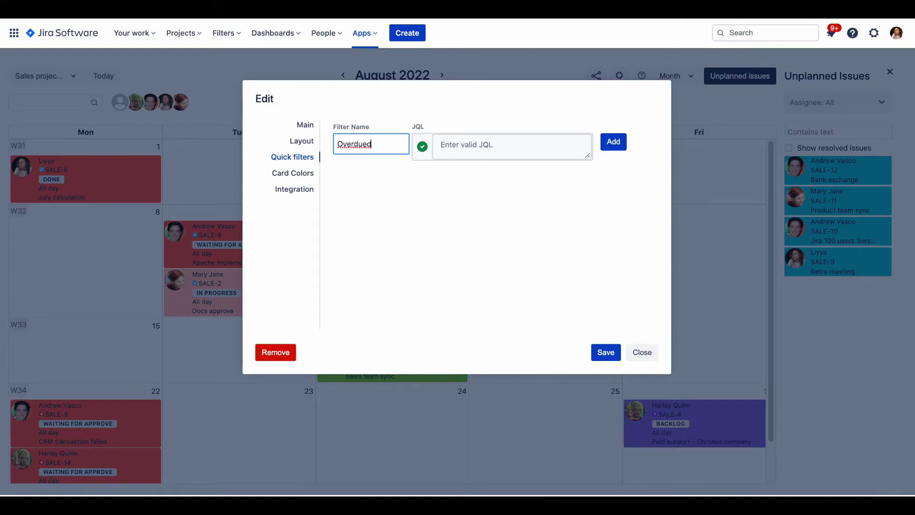
click(472, 144)
text(Duedate < now() and status not in (closed, resolved))
click(611, 143)
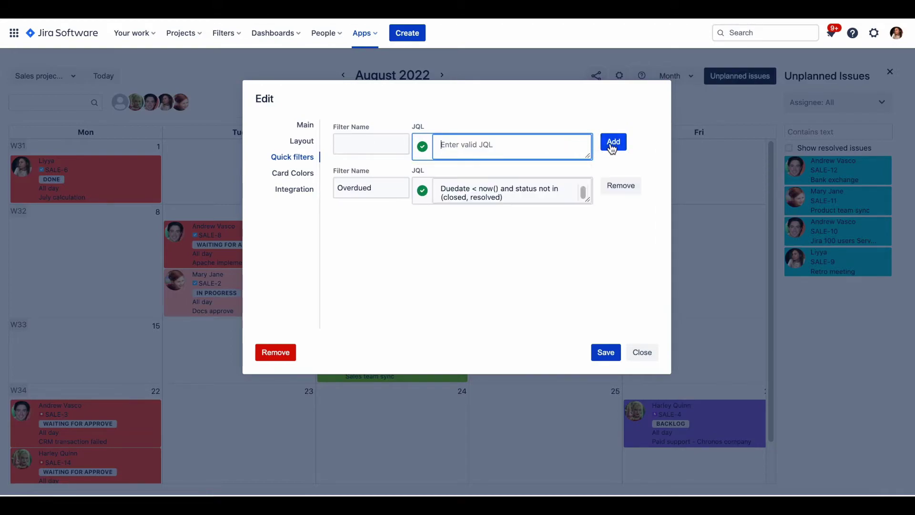
click(605, 352)
click(842, 356)
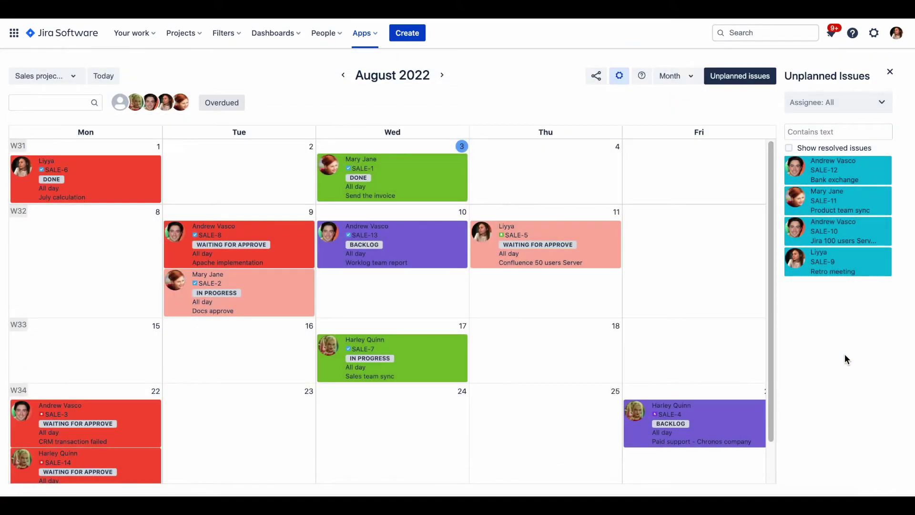
Try the Overdued quick filter and display the list of calendar views.
click(231, 109)
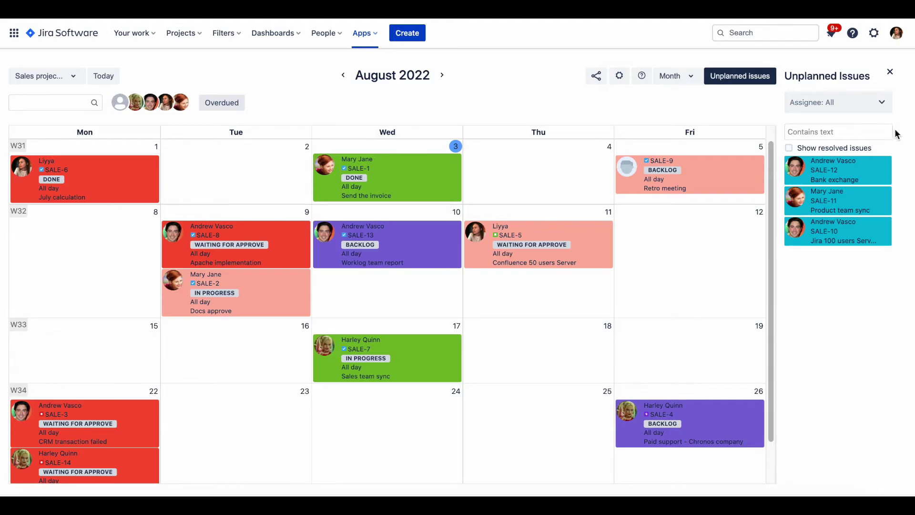
click(672, 80)
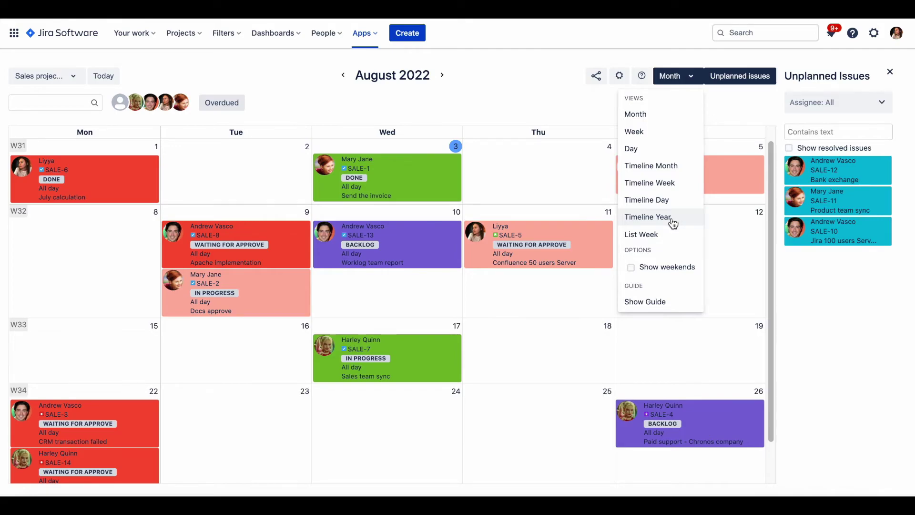
In Timeline Month view, reassign the invoice and Retro bars and schedule SALE-10 on 12 August.
click(656, 165)
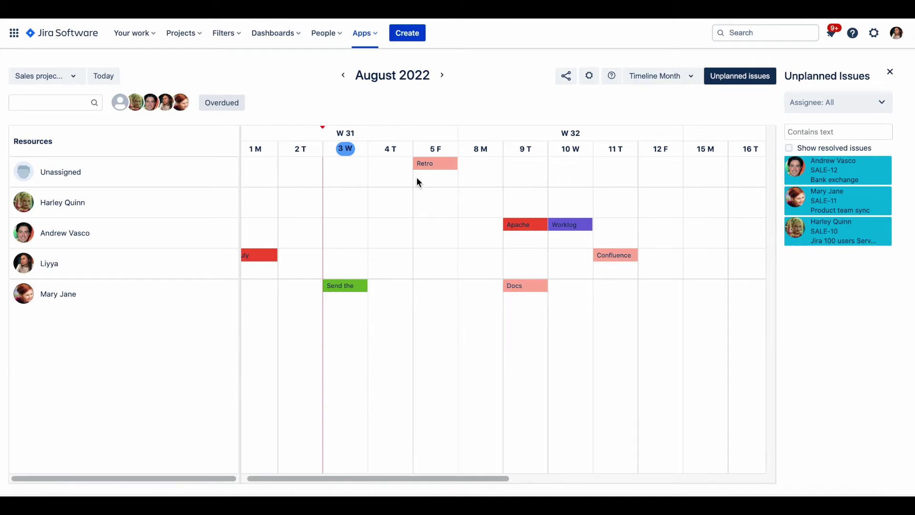
drag(349, 286, 391, 233)
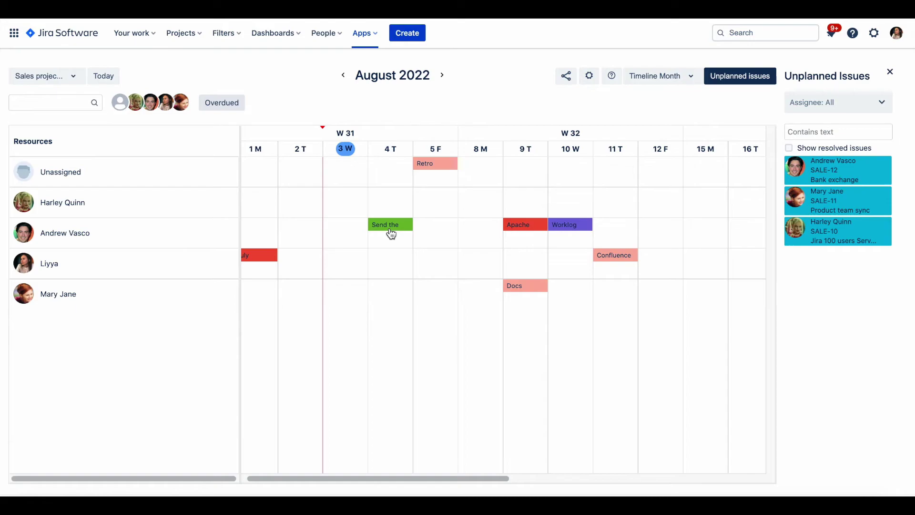
drag(444, 166, 443, 266)
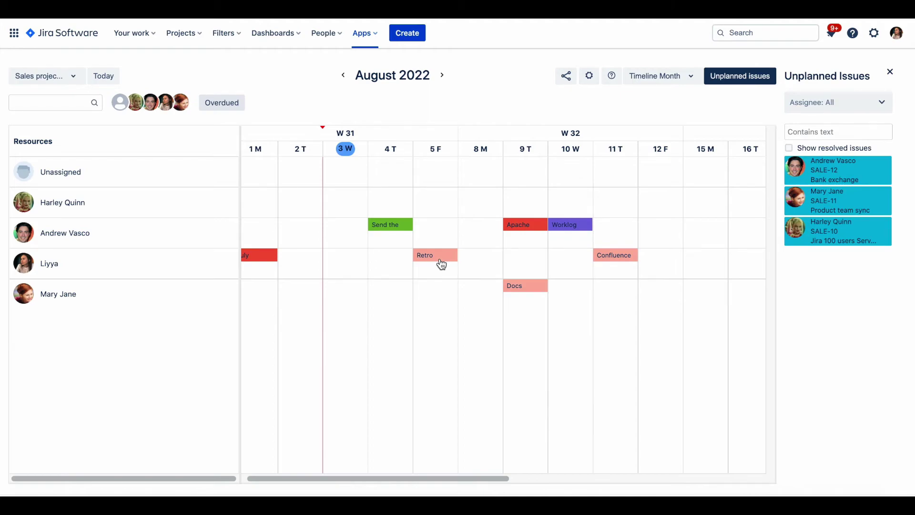
drag(823, 239, 662, 194)
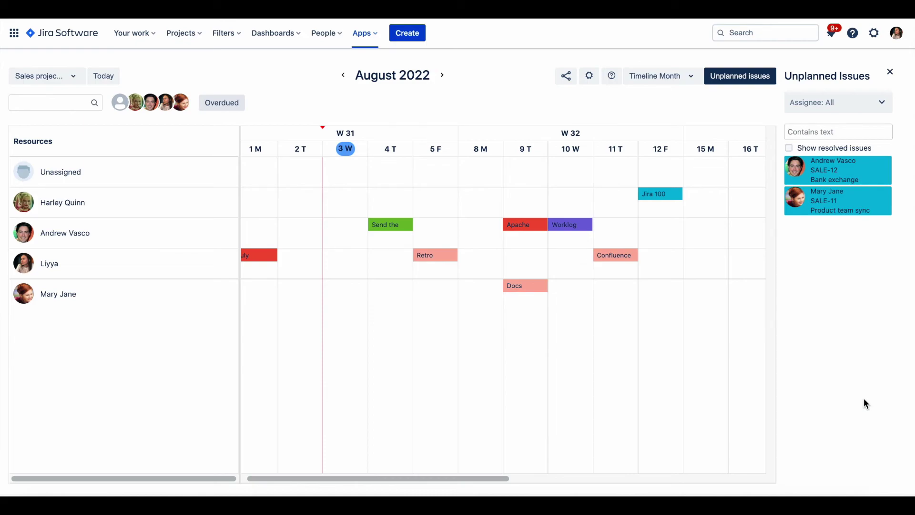
Preview the Send the invoice issue, then open the SALE-10 'Jira 100 users Server sale' page.
click(399, 227)
click(669, 195)
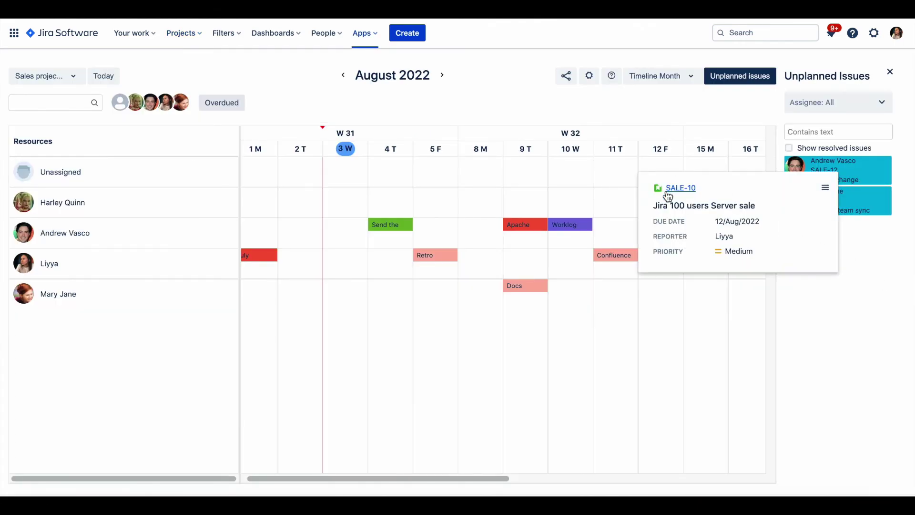
click(669, 193)
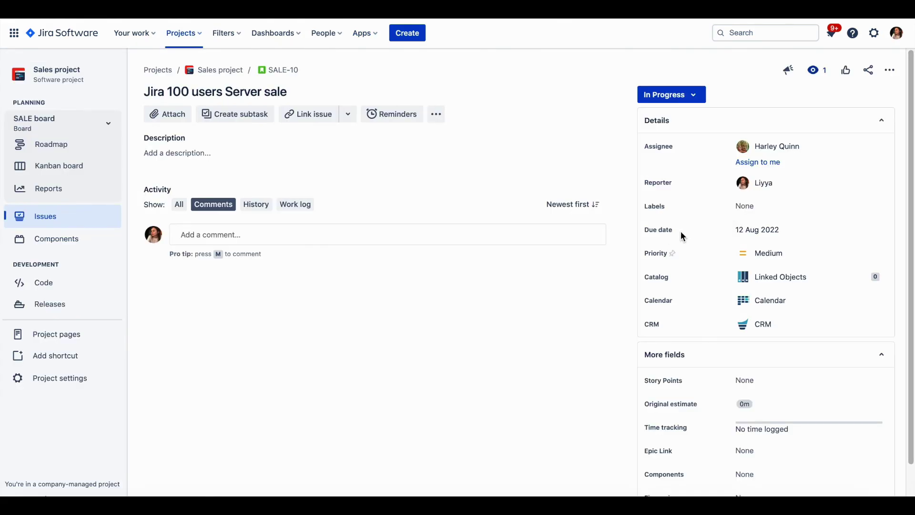